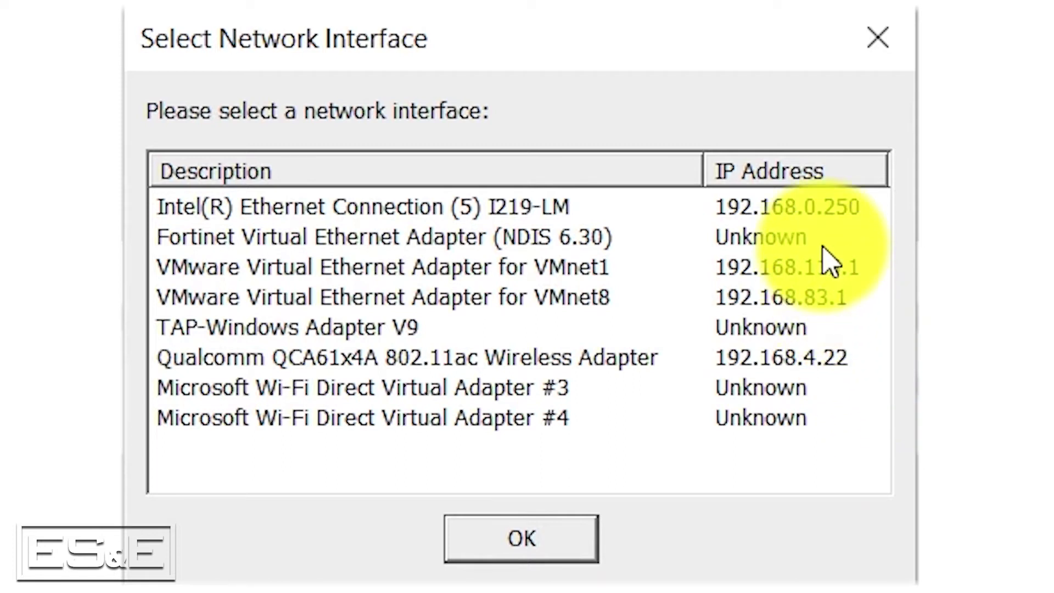
Serve addresses on the Intel I219-LM Ethernet adapter and start a new entry for the discovered controller.
click(808, 208)
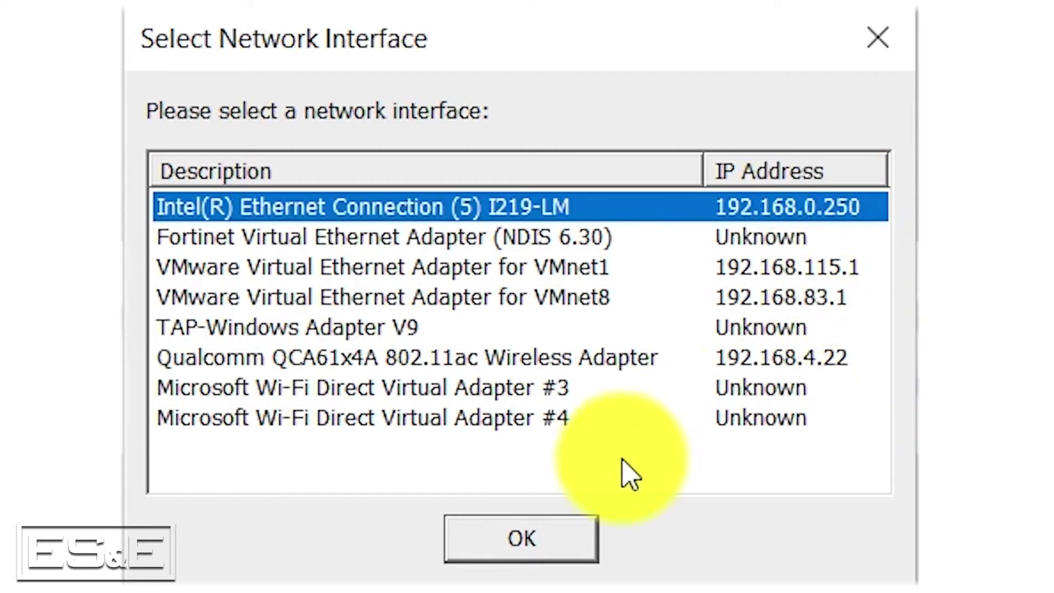
click(574, 543)
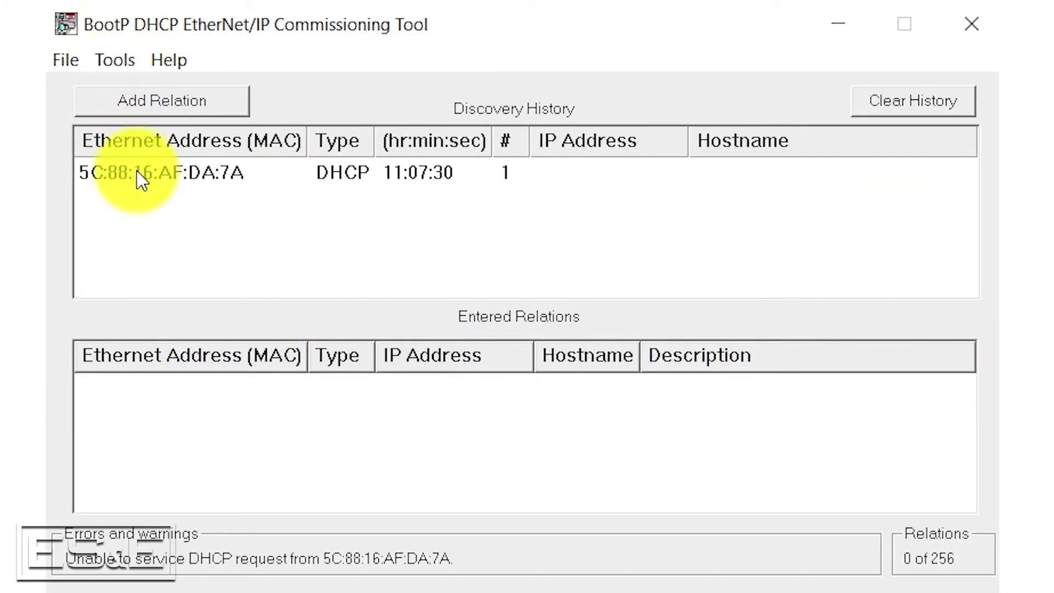
double_click(223, 173)
Enter 192.168.1.11 as the client IP address for the discovered controller's MAC and confirm.
click(527, 298)
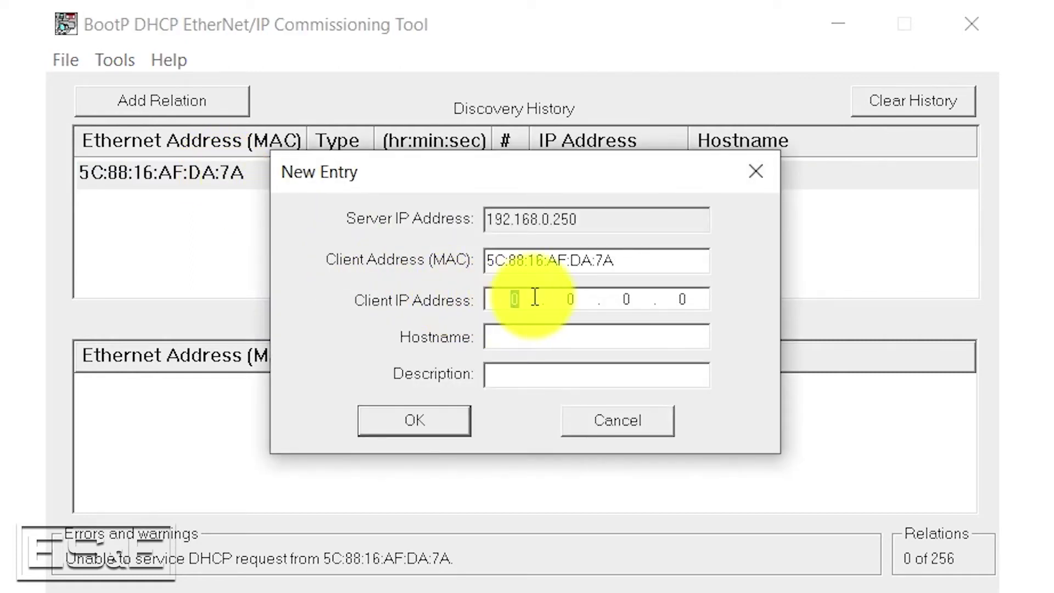
text(192.)
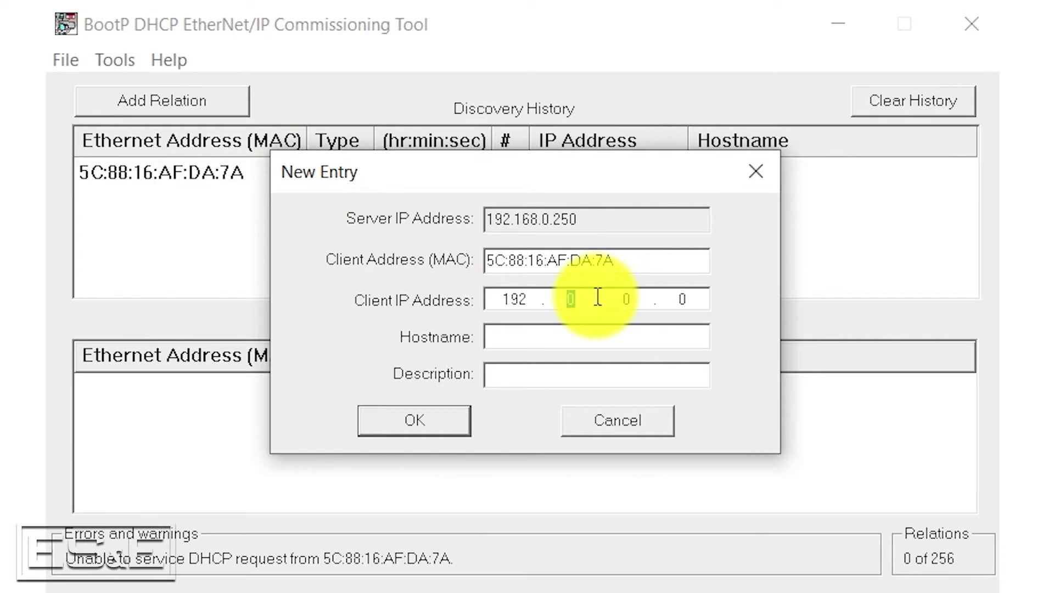
text(168.1)
key(period)
text(11)
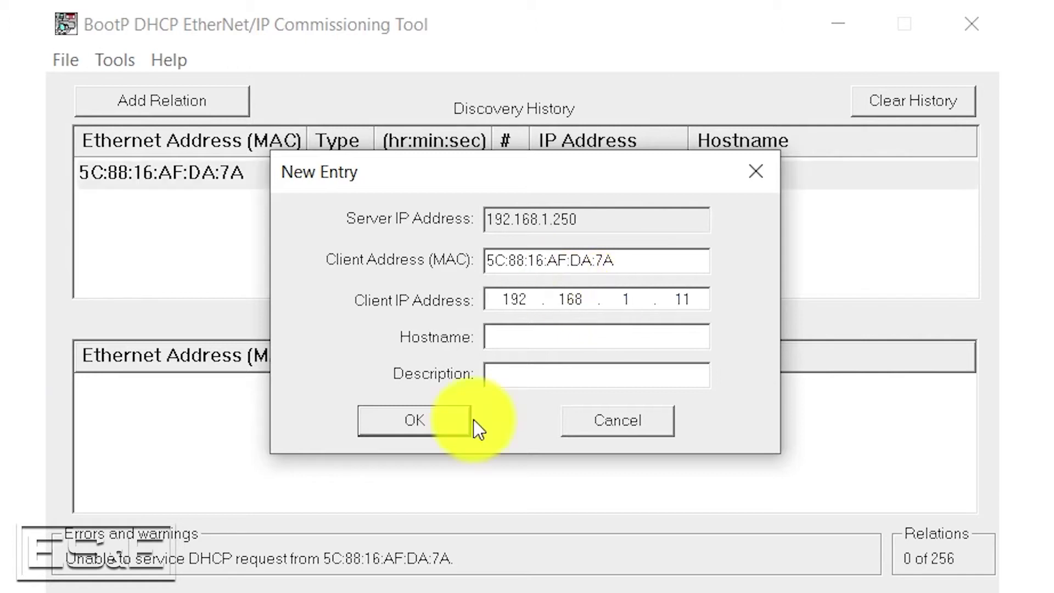
click(434, 425)
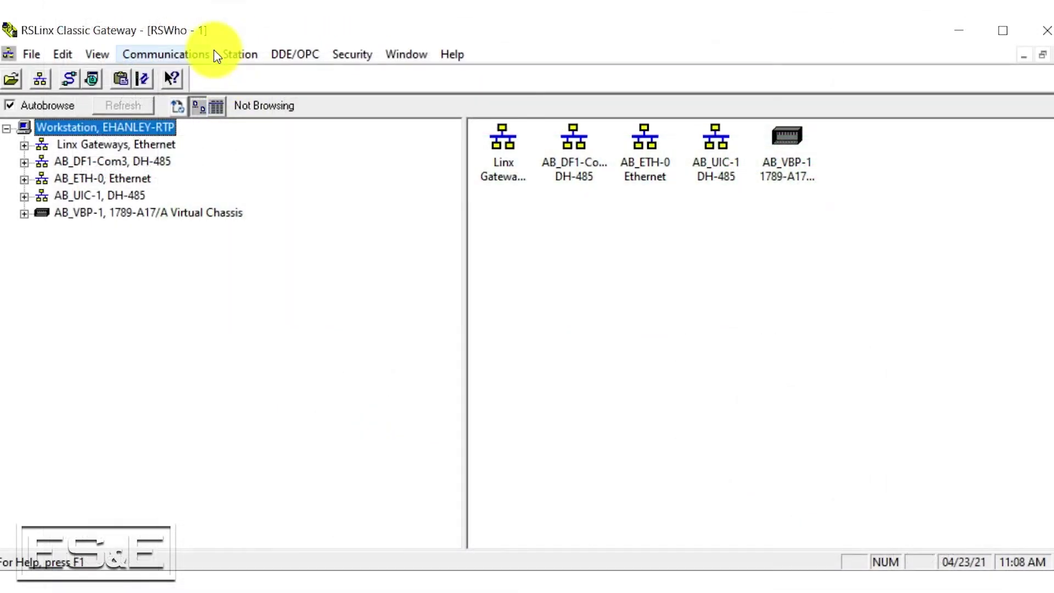
Add a new Ethernet devices driver with the default name AB_ETH-1.
click(170, 55)
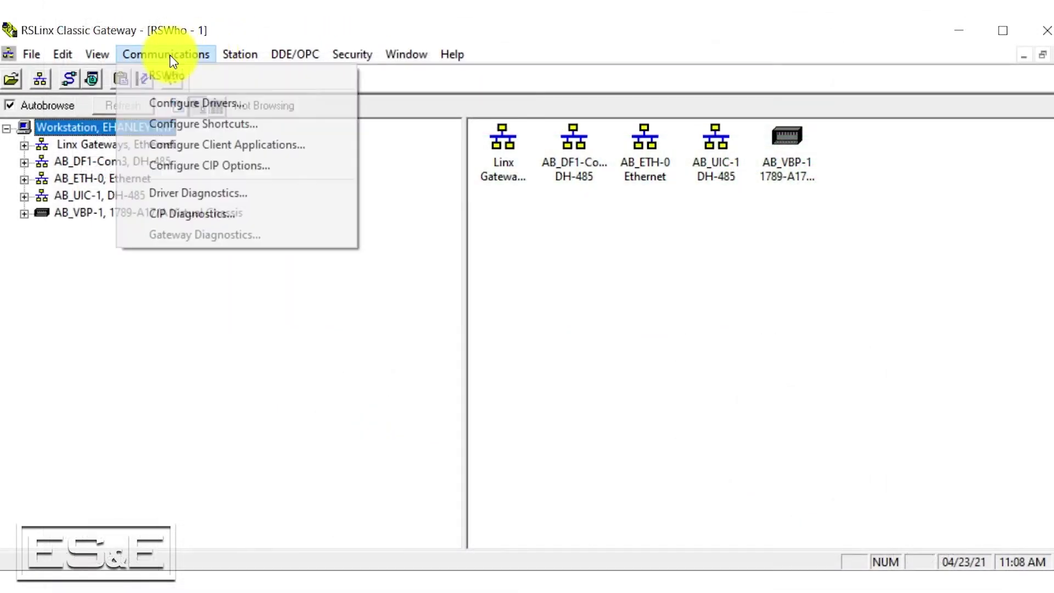
click(206, 104)
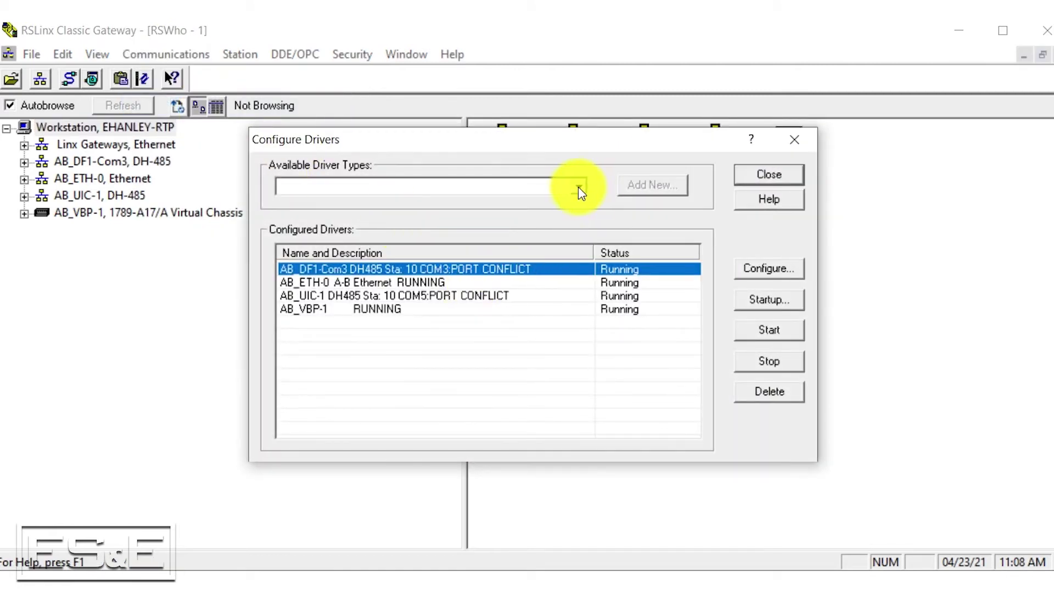
click(579, 186)
click(531, 234)
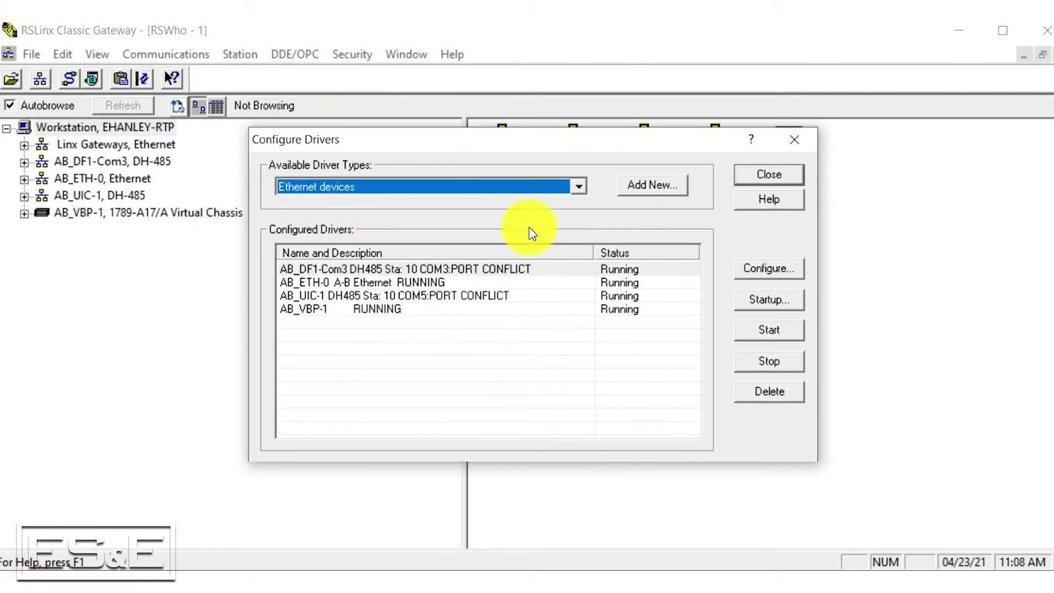
click(656, 183)
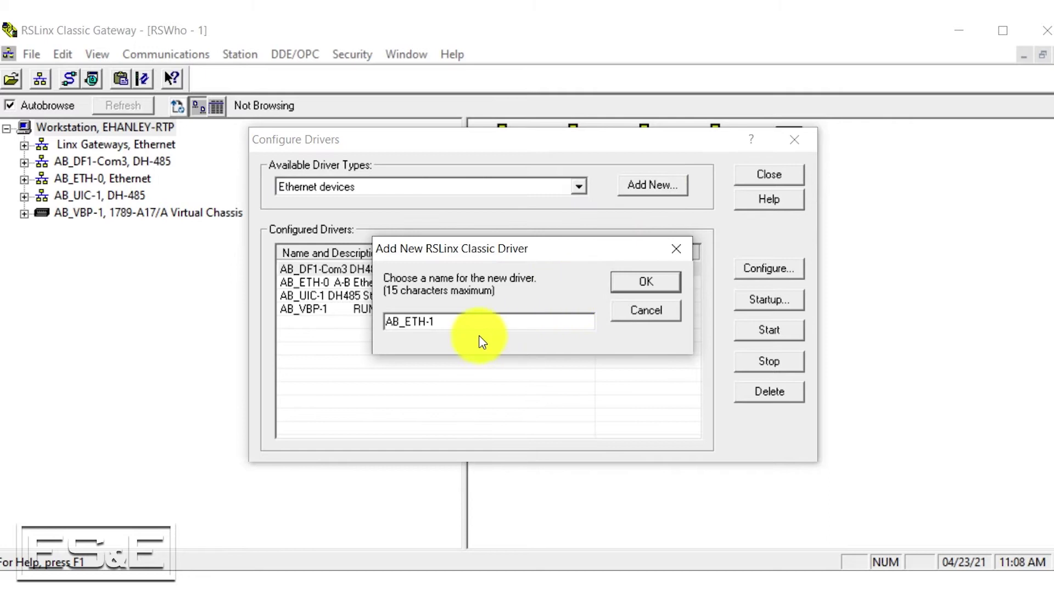
click(648, 282)
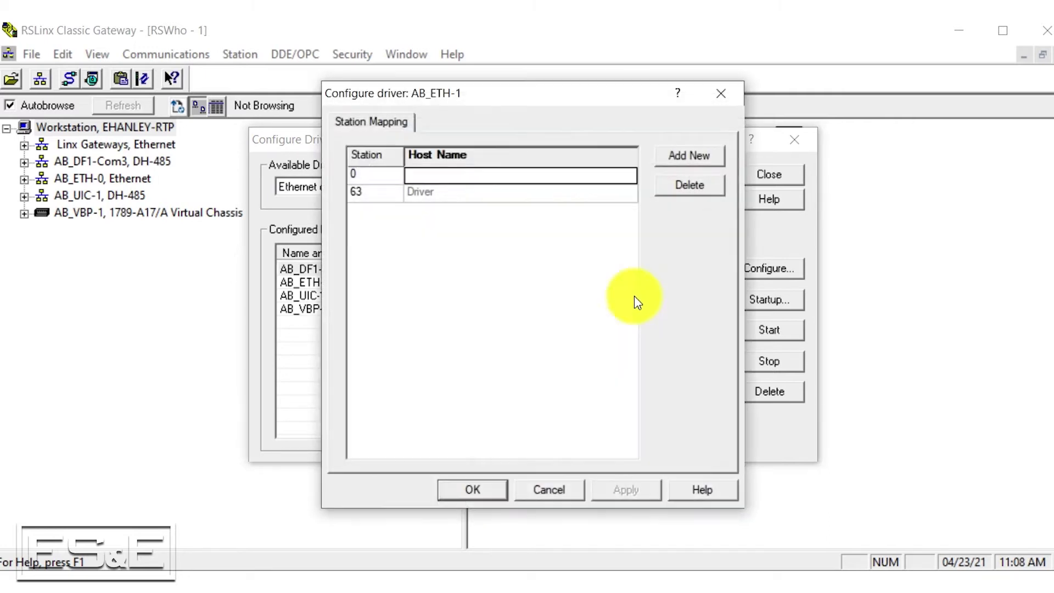
Map AB_ETH-1 station 0 to host 192.168.1.11 and finish driver configuration.
click(444, 179)
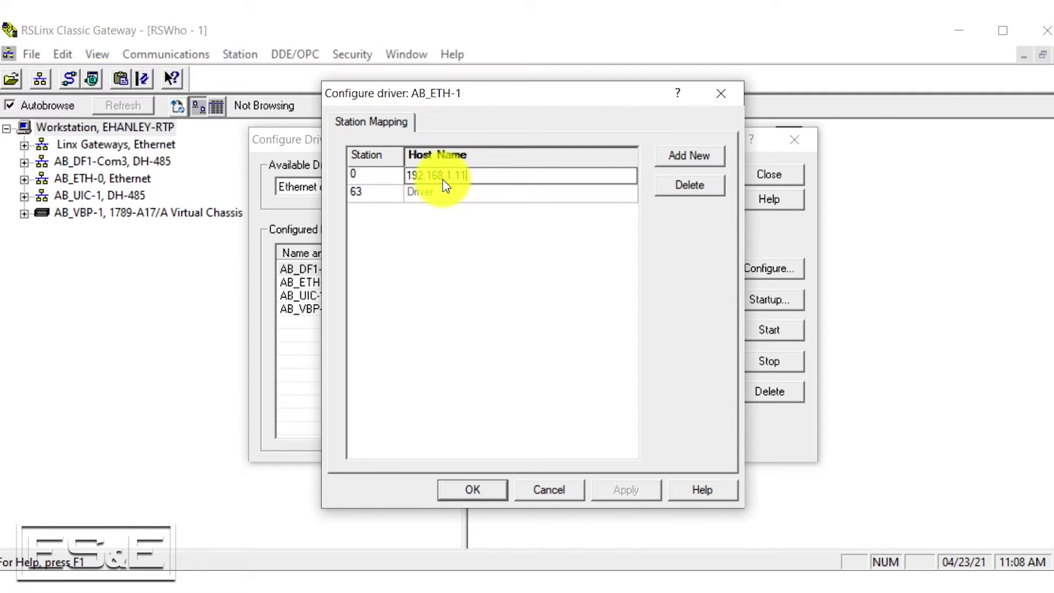
click(473, 489)
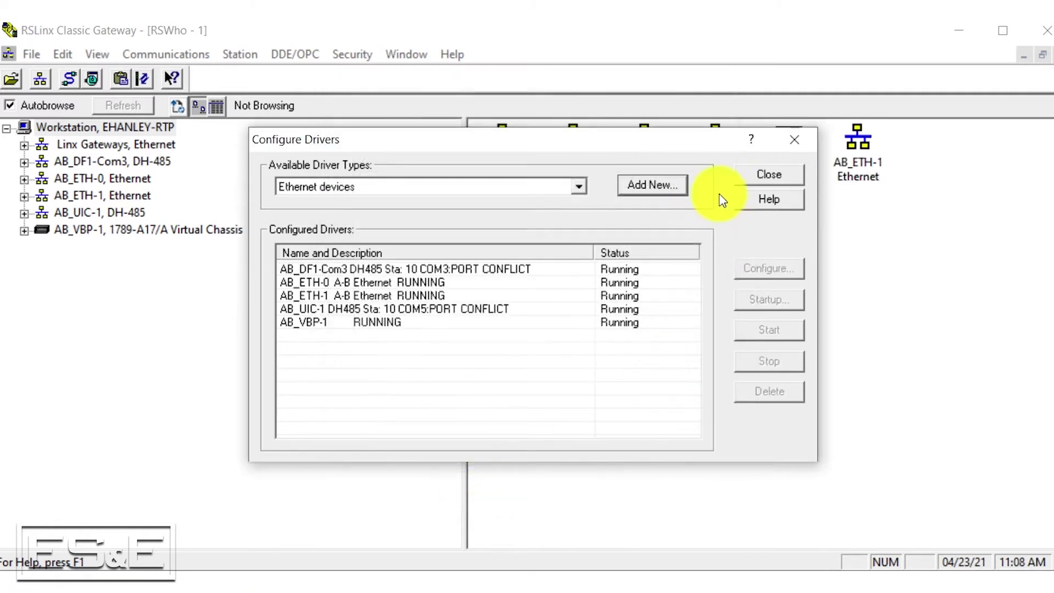
click(770, 174)
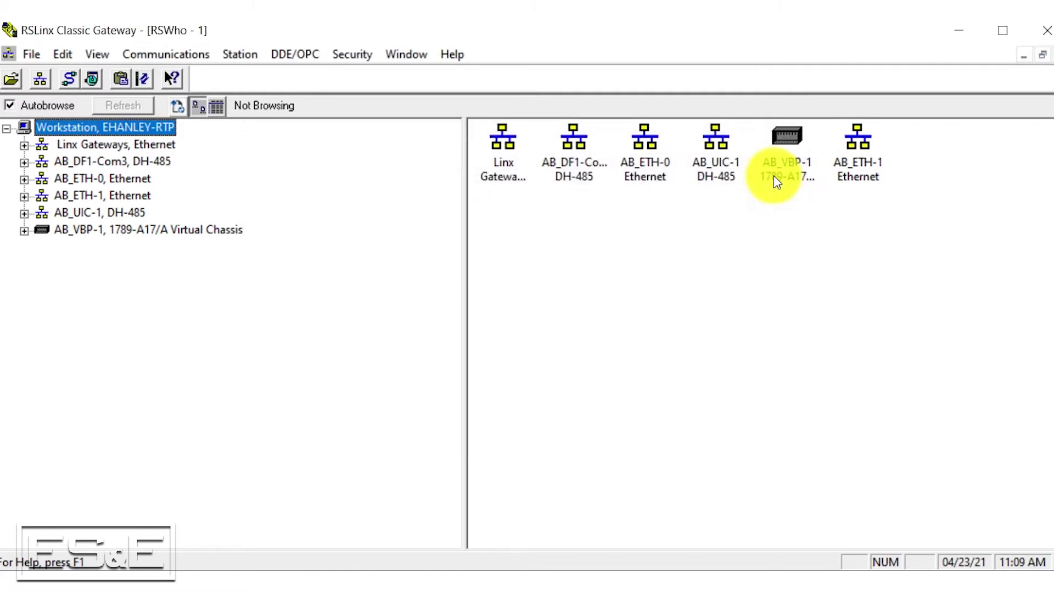
Browse the AB_ETH-1 Ethernet node to find the 5069-L306ERMS2 controller at 192.168.1.11.
click(100, 198)
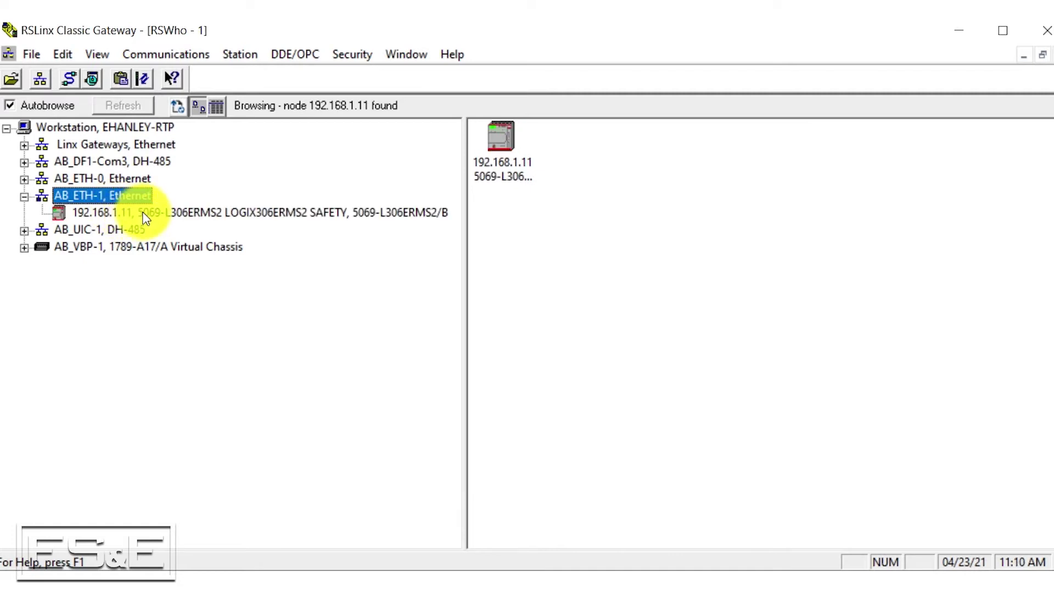
Switch the 192.168.1.11 controller's port to manual static IP settings and apply them.
right_click(145, 217)
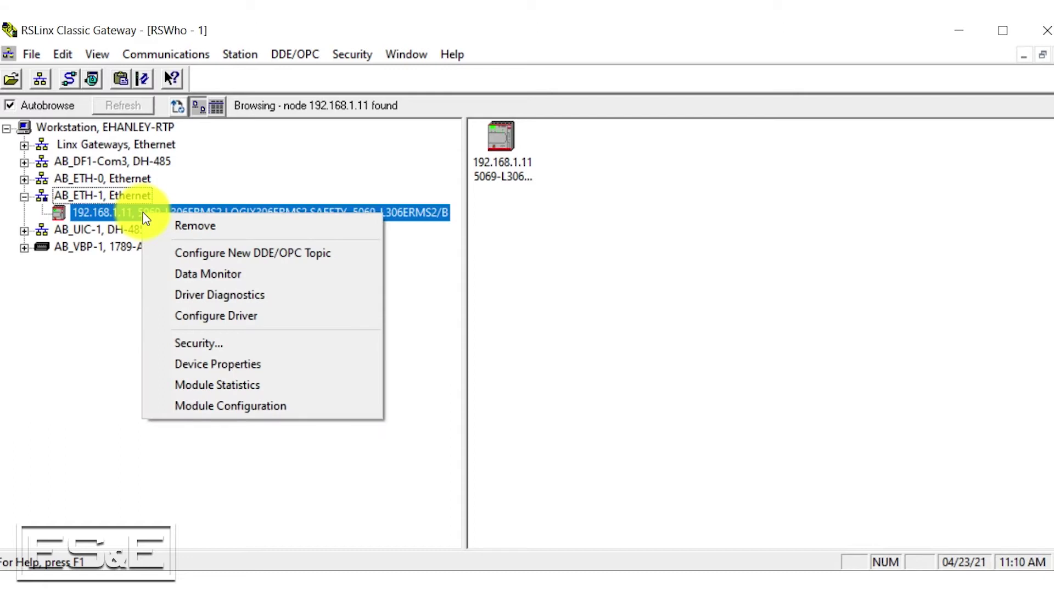
click(220, 409)
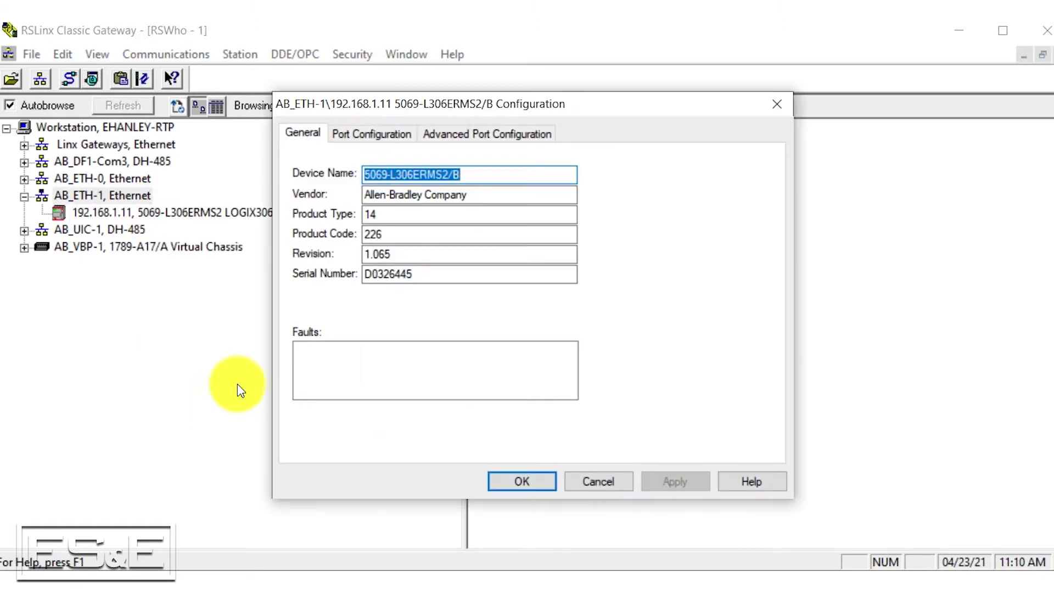
click(381, 136)
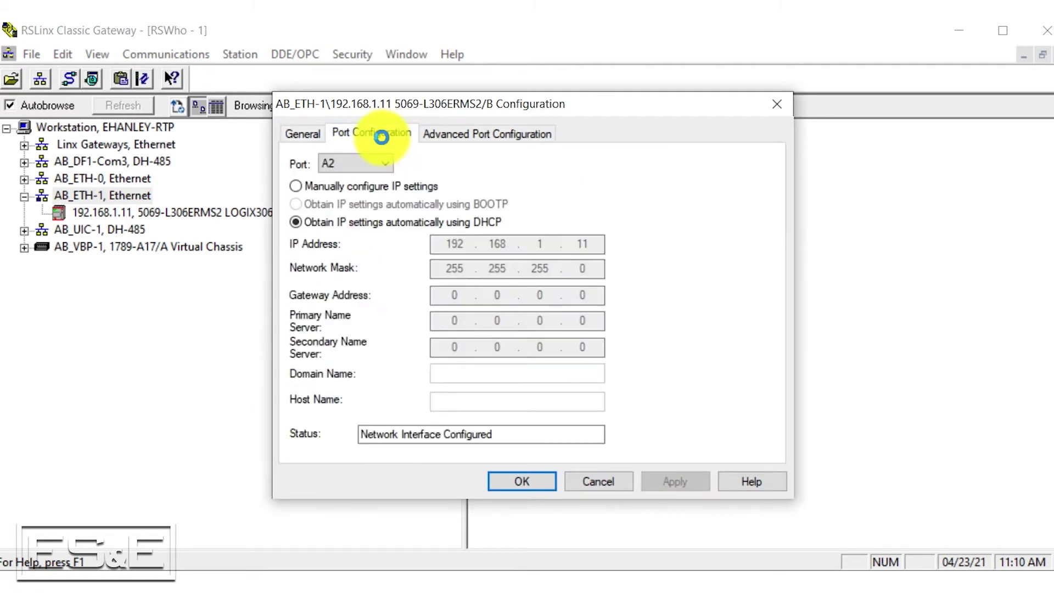
click(358, 191)
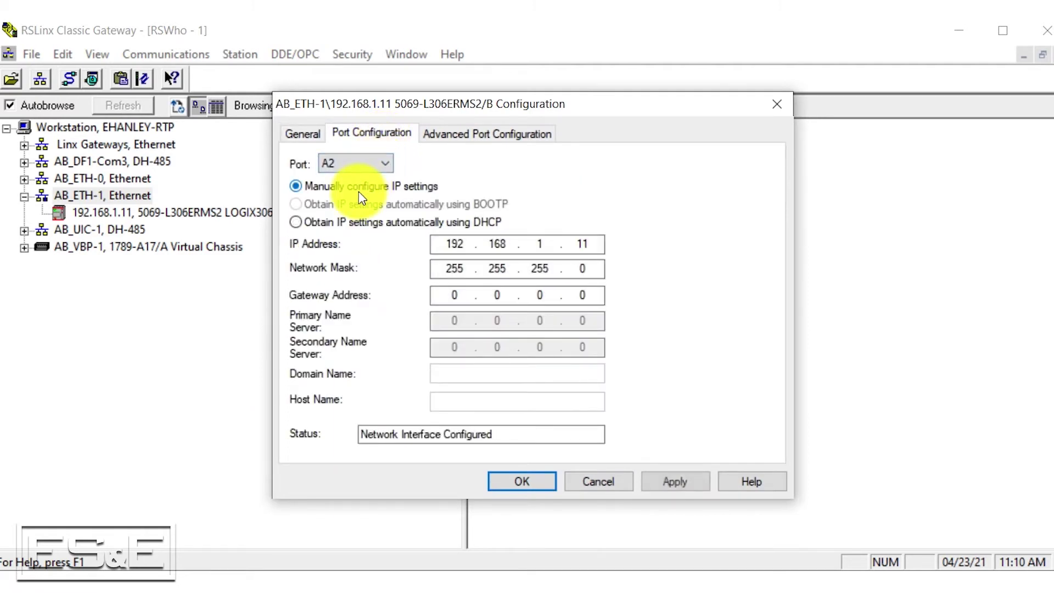
click(666, 486)
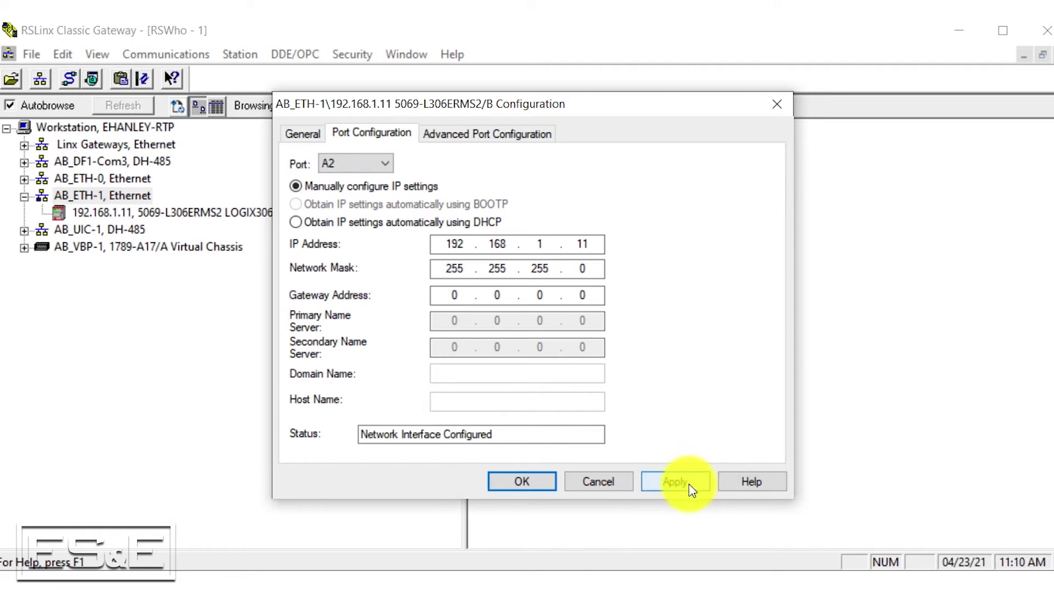
click(690, 488)
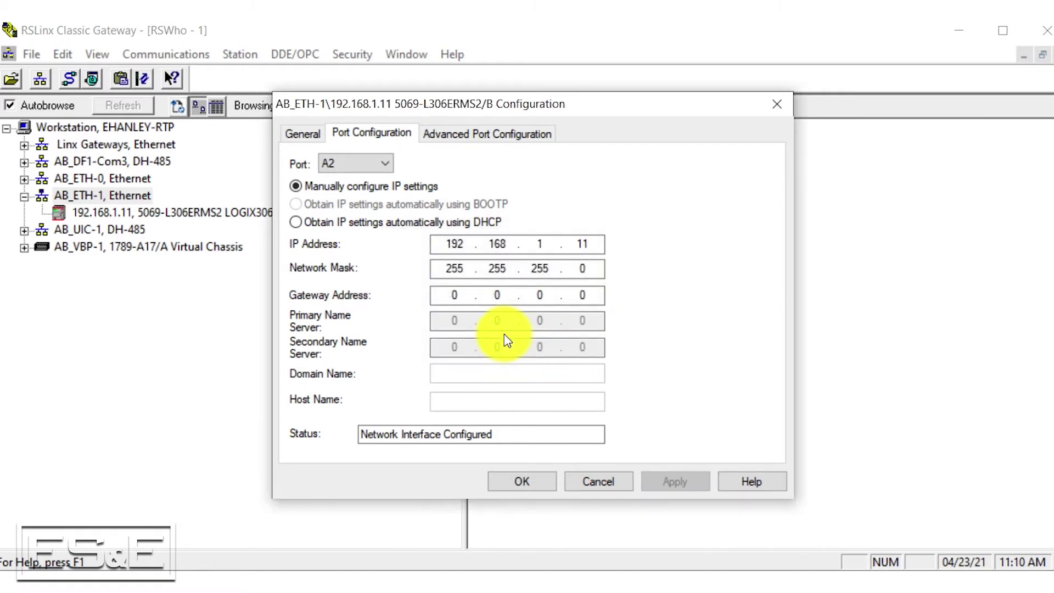
Close the controller configuration, minimize RSLinx and close the BootP DHCP tool.
click(532, 487)
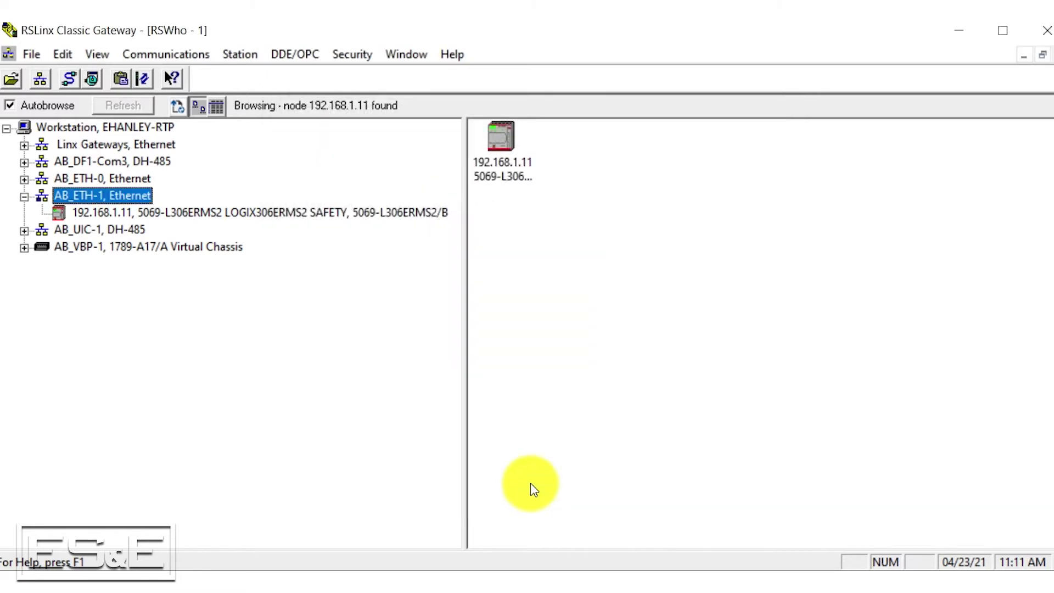
click(959, 30)
click(982, 24)
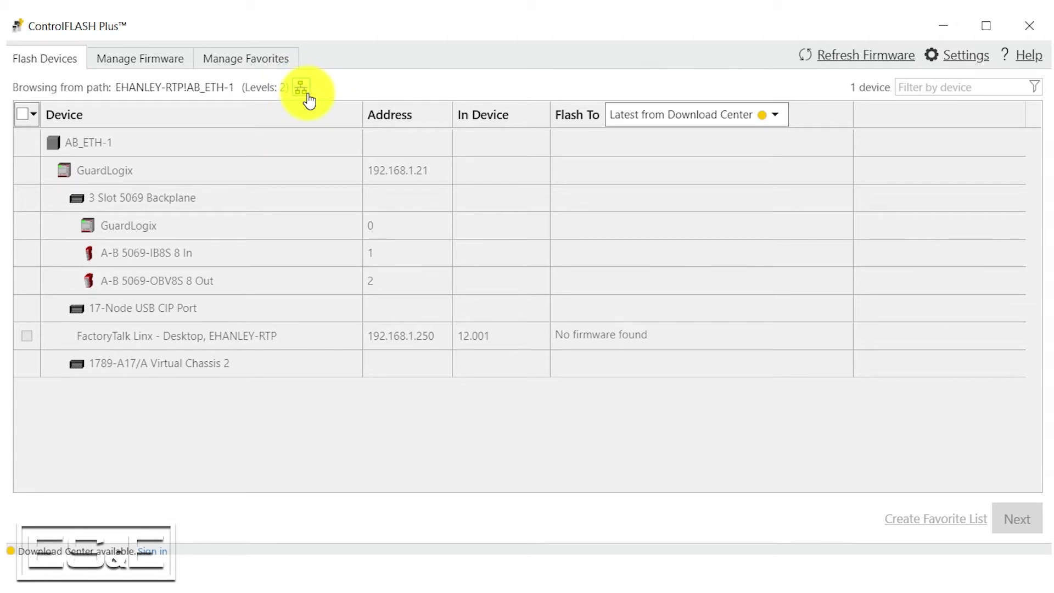
Browse the AB_ETH-1 path and show available firmware revisions for the 5069-L306ERMS2 controller.
click(309, 100)
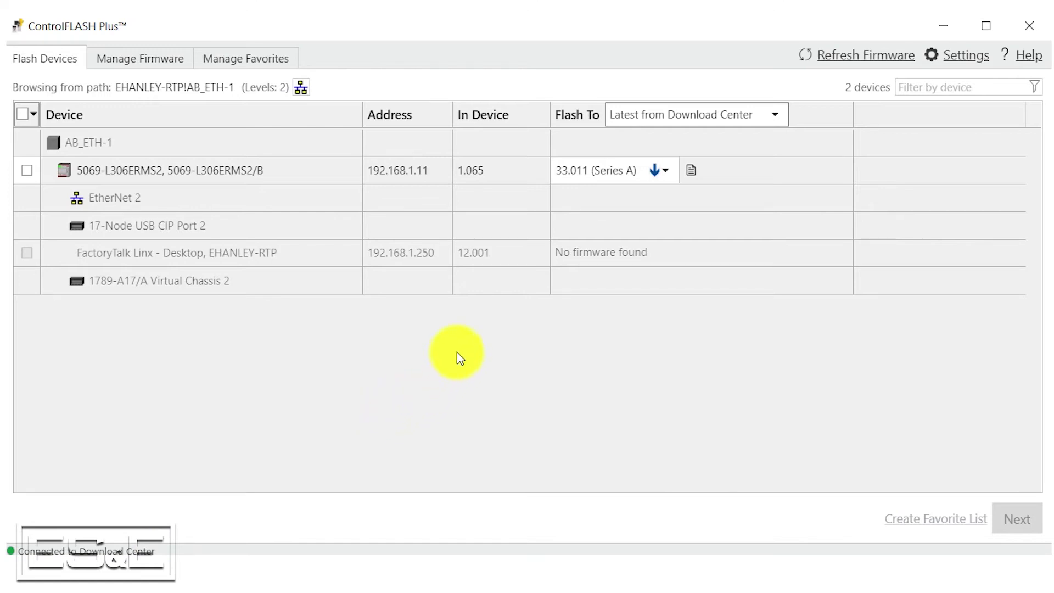
click(667, 172)
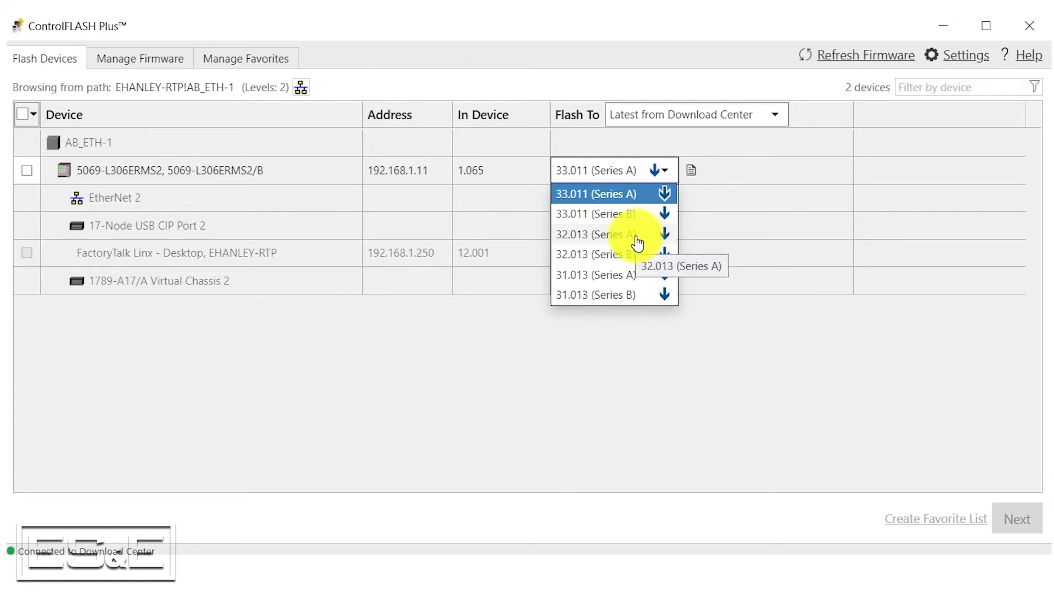
Choose 32.013 (Series A) as the controller's target firmware and proceed to flash review.
click(637, 242)
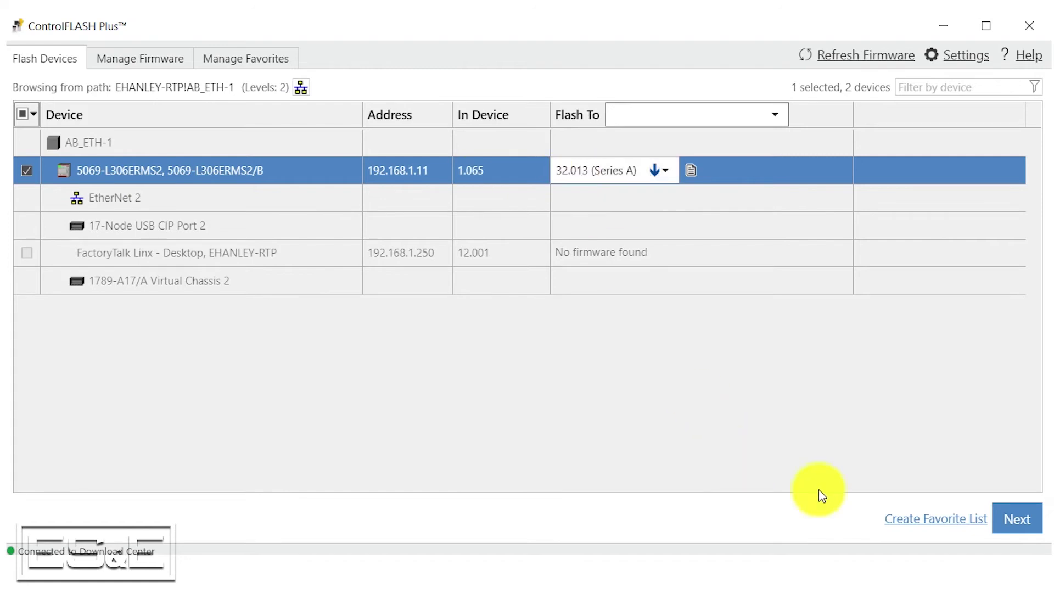
click(1025, 523)
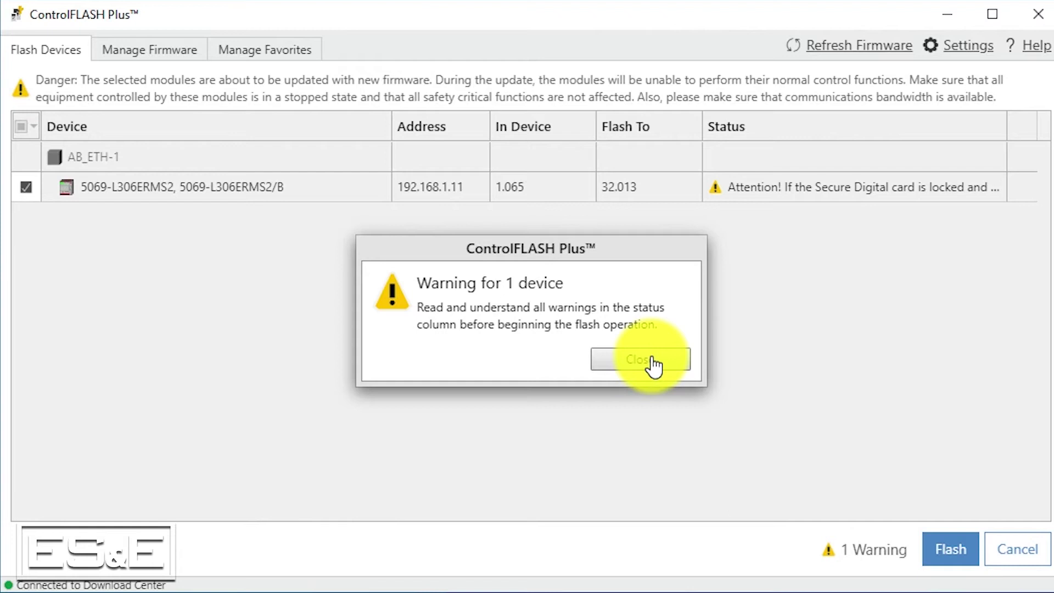
Dismiss the SD card status warning and flash the controller to firmware 32.013.
click(654, 364)
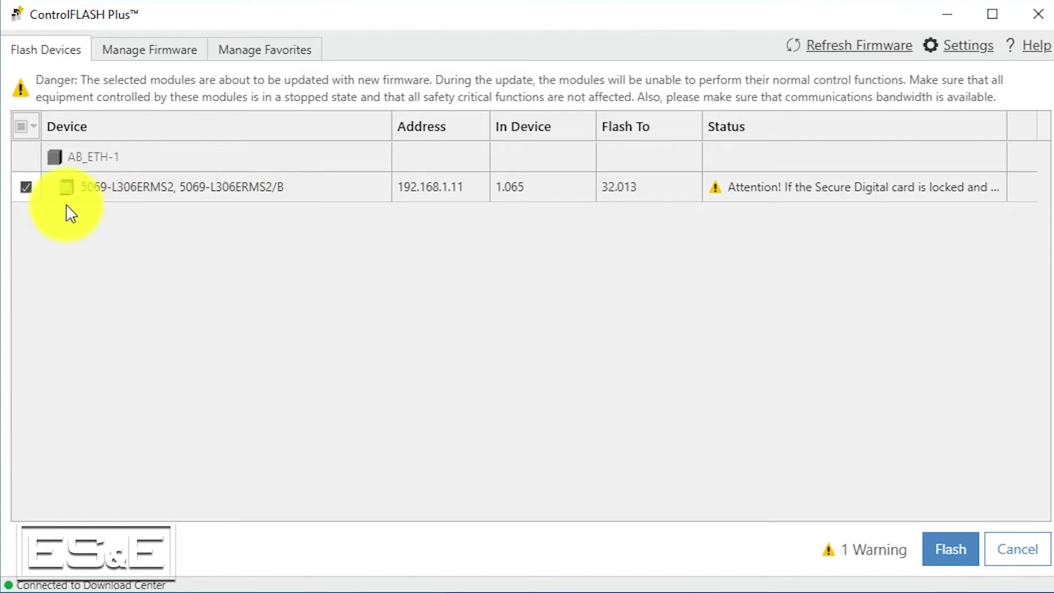
click(956, 559)
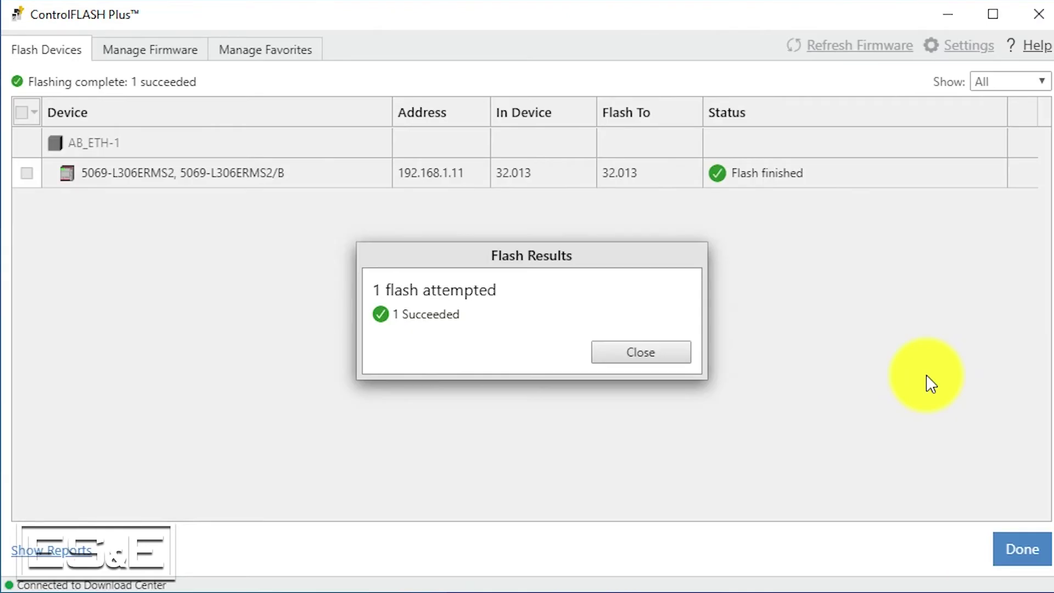
Close the flash results summary and return to the device list showing 32.013.
click(661, 361)
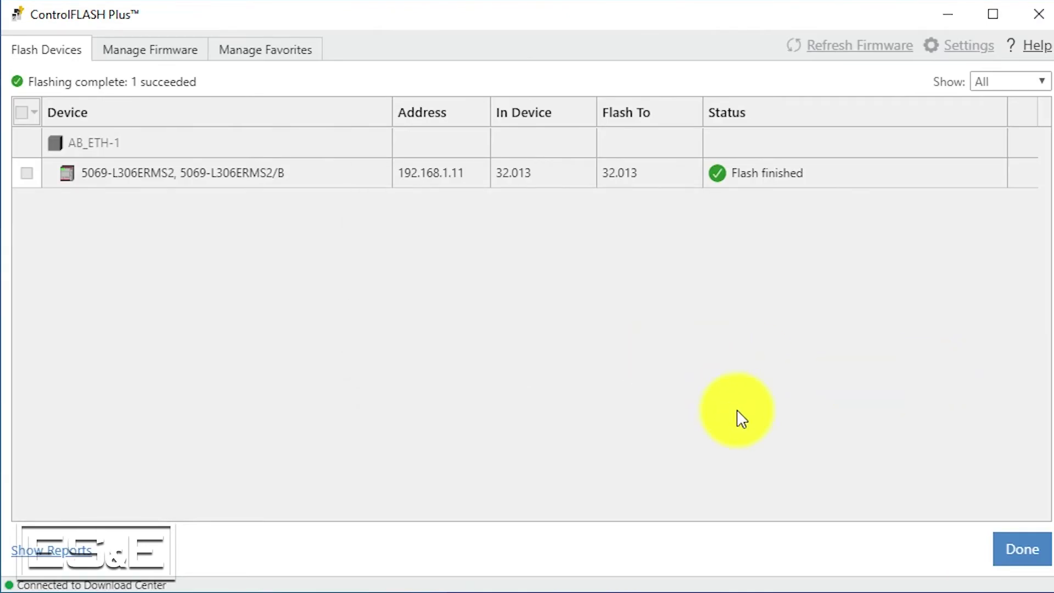
click(1019, 555)
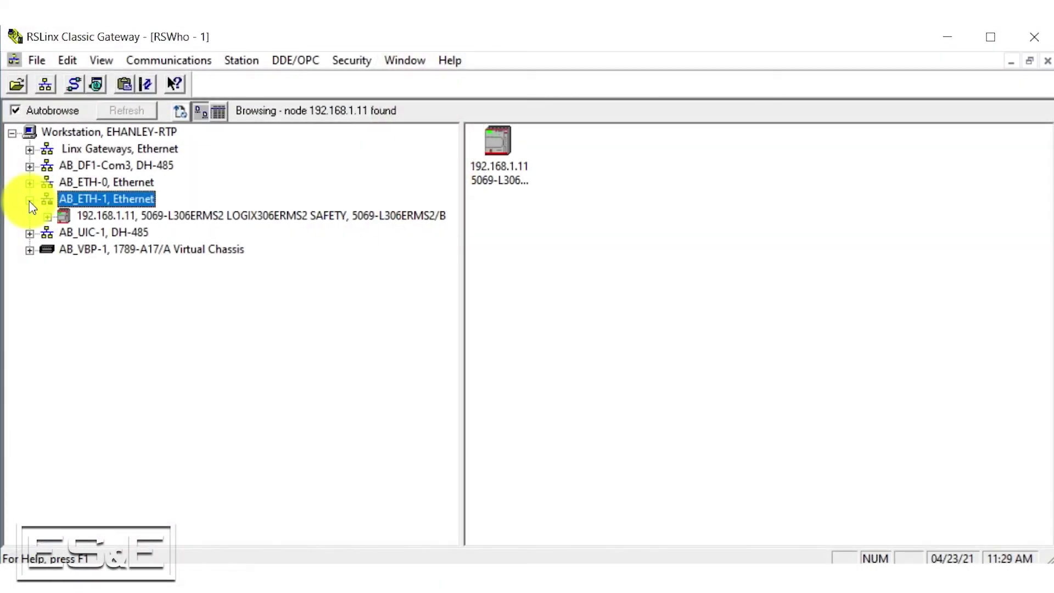
Refresh the AB_ETH-1 branch and open Module Configuration for the 192.168.1.11 controller.
click(29, 200)
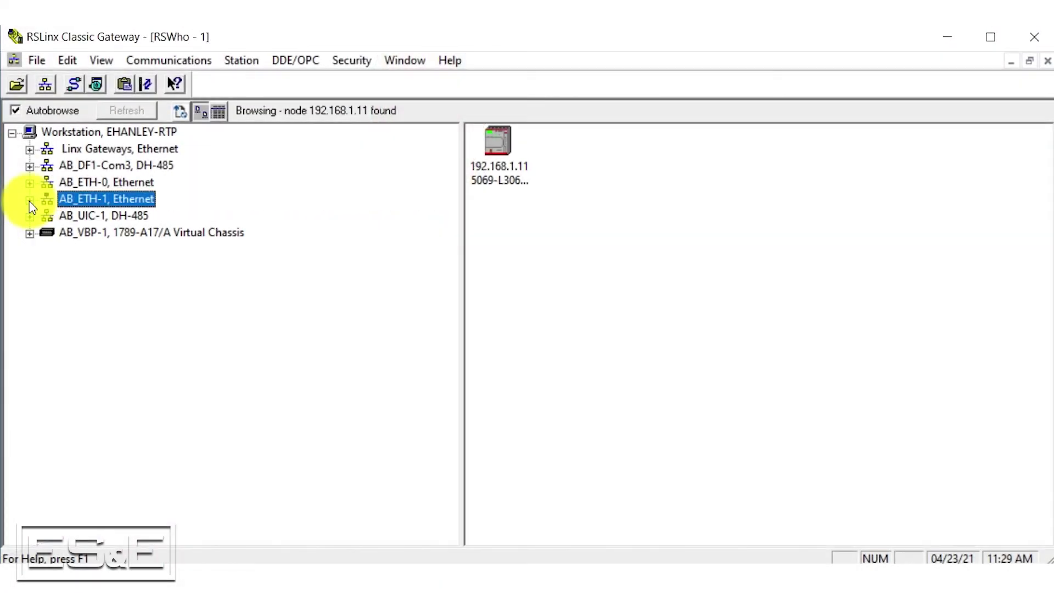
click(93, 183)
click(90, 200)
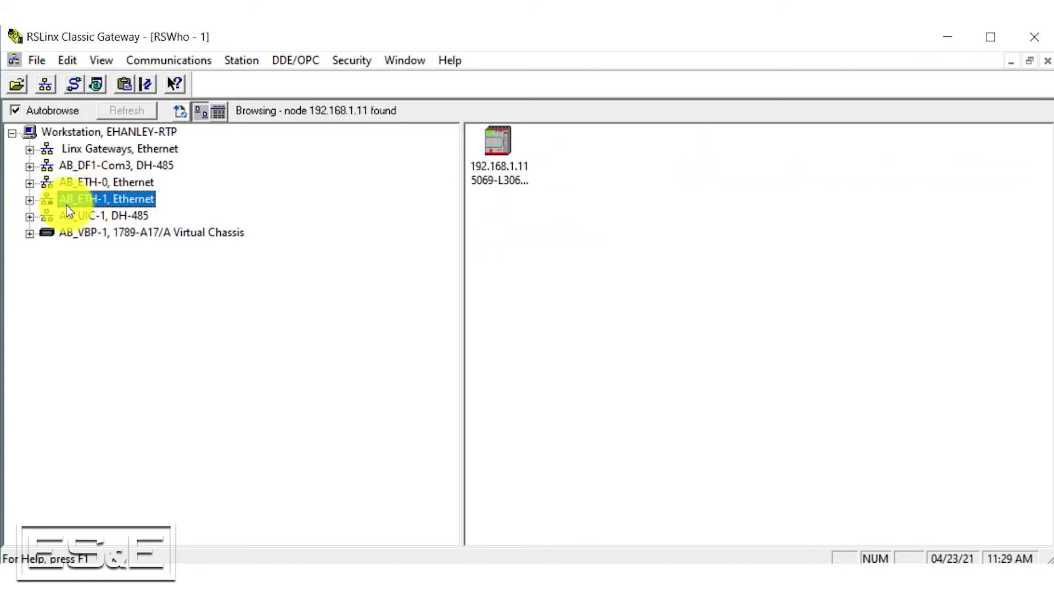
click(30, 200)
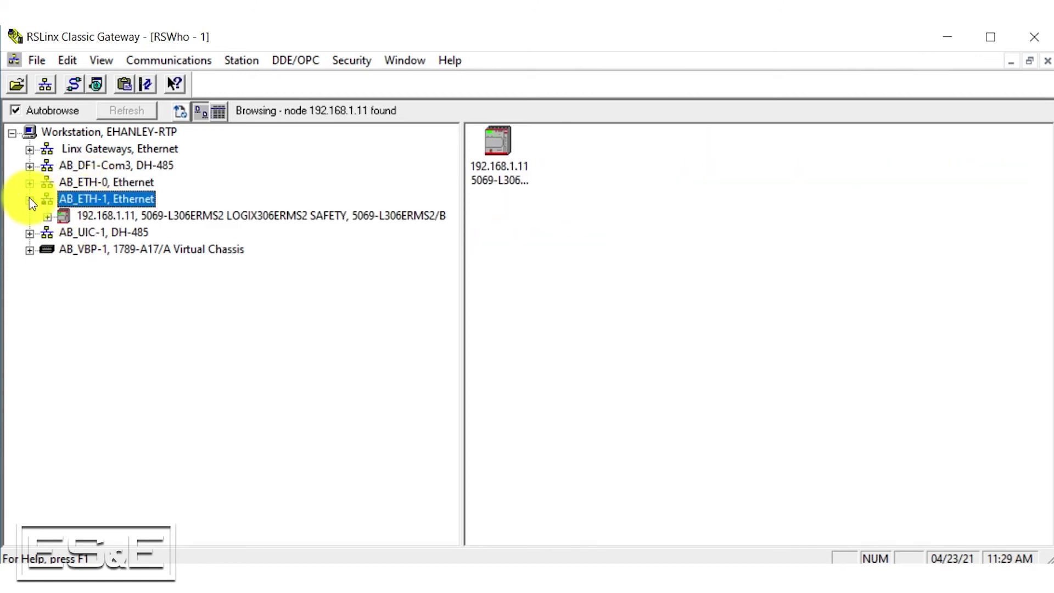
right_click(115, 214)
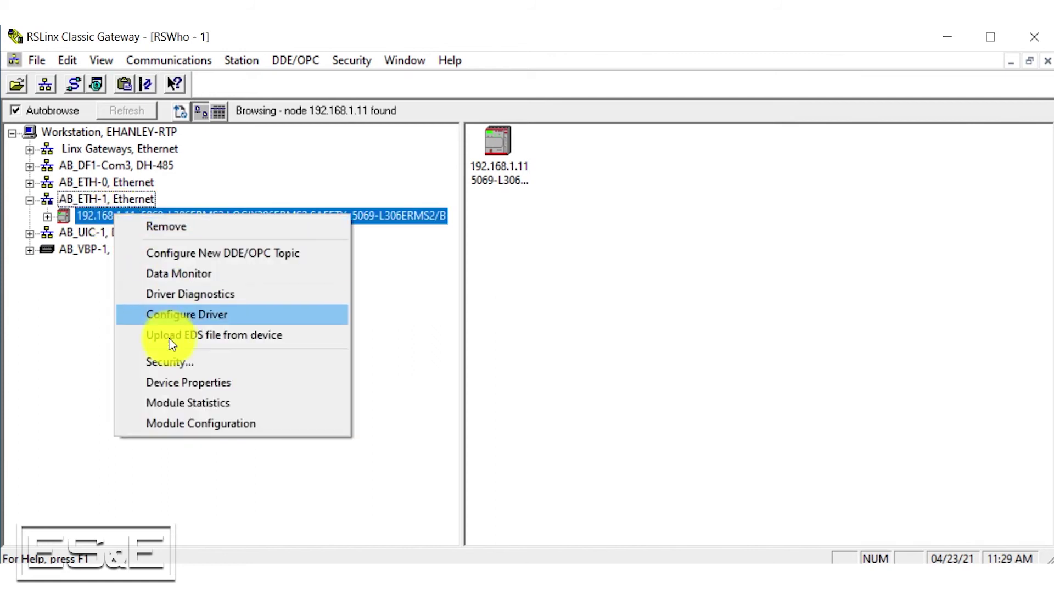
click(183, 427)
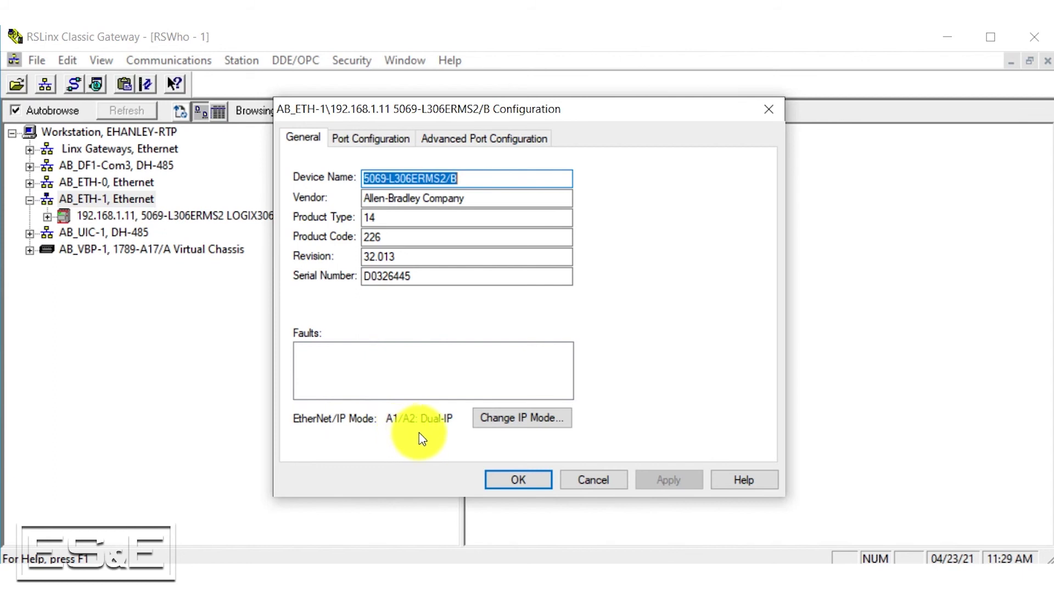
Pick A1/A2: Linear/DLR as the controller's new EtherNet/IP mode, replacing Dual-IP.
click(526, 420)
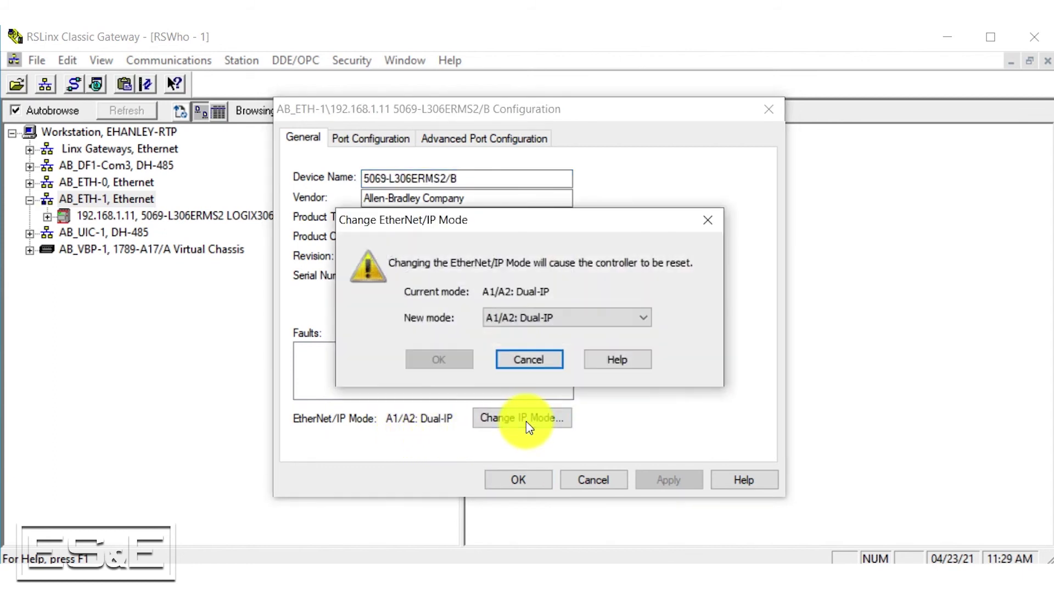
click(632, 326)
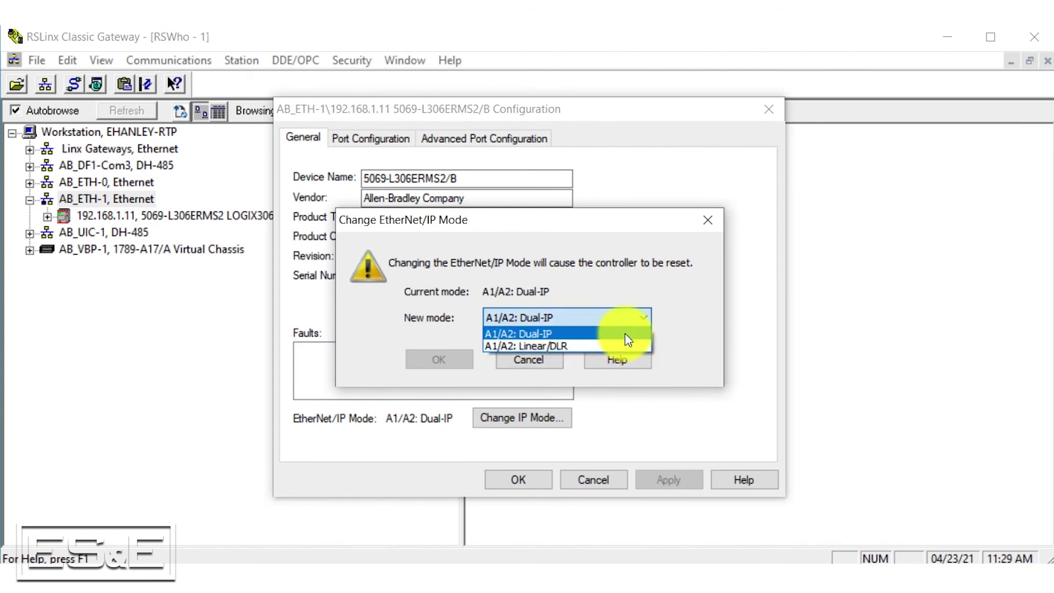
click(626, 335)
click(636, 327)
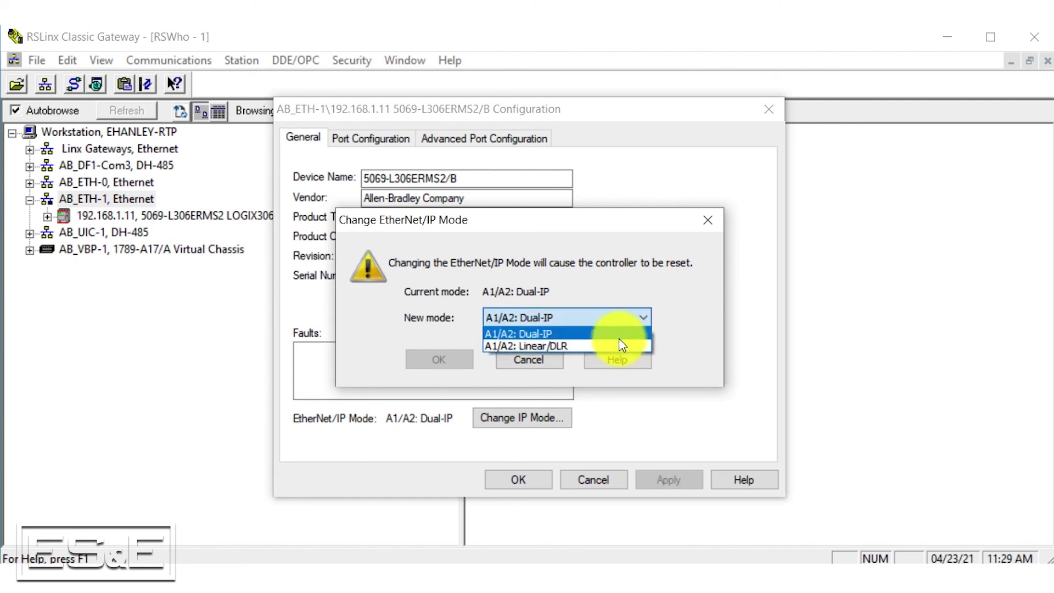
click(617, 343)
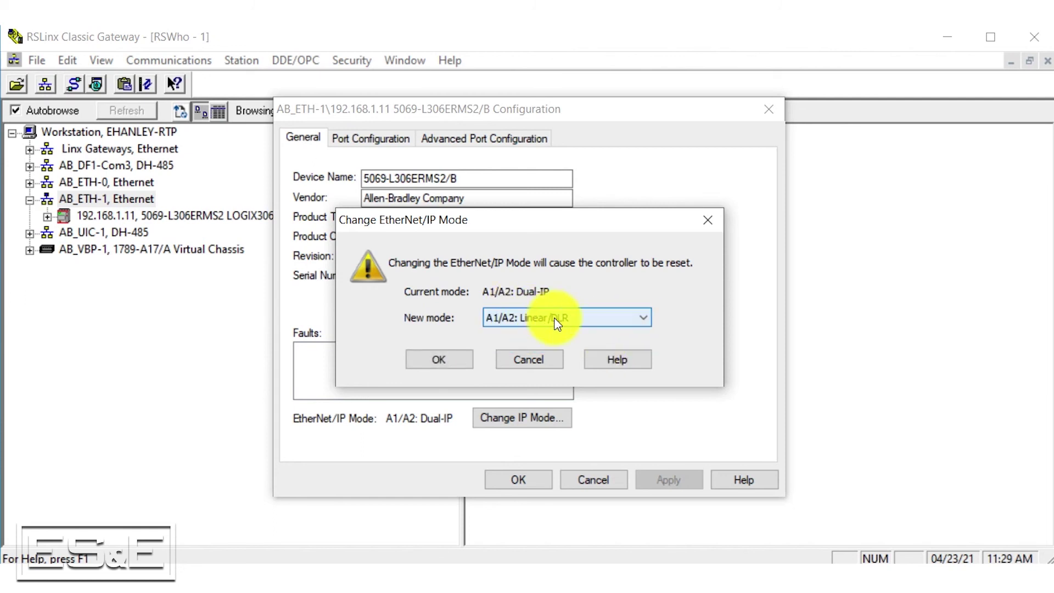
Confirm the switch to Linear/DLR mode and close the controller's Configuration dialog.
click(444, 362)
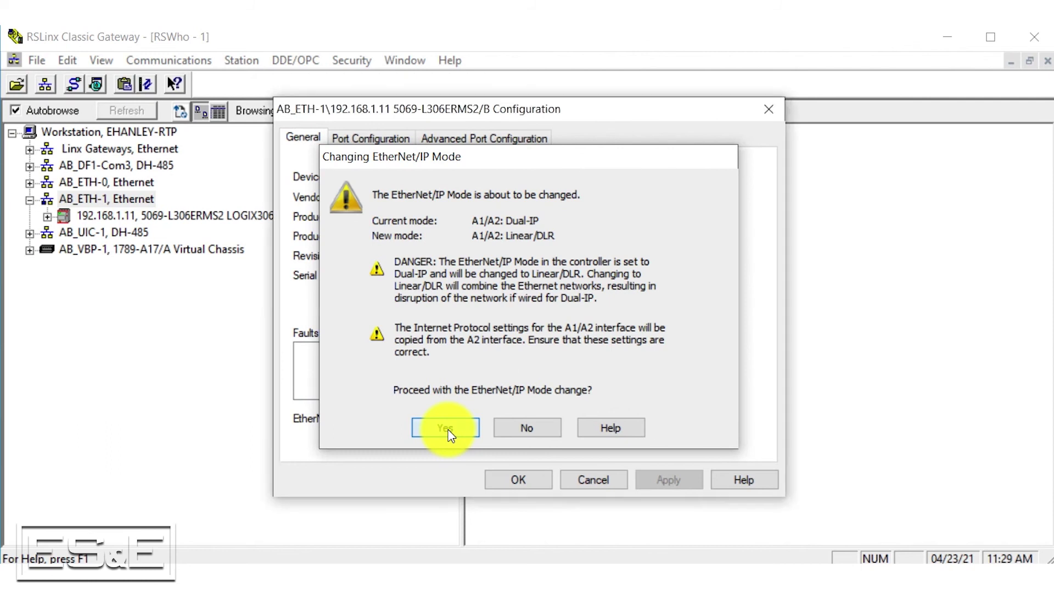
click(446, 428)
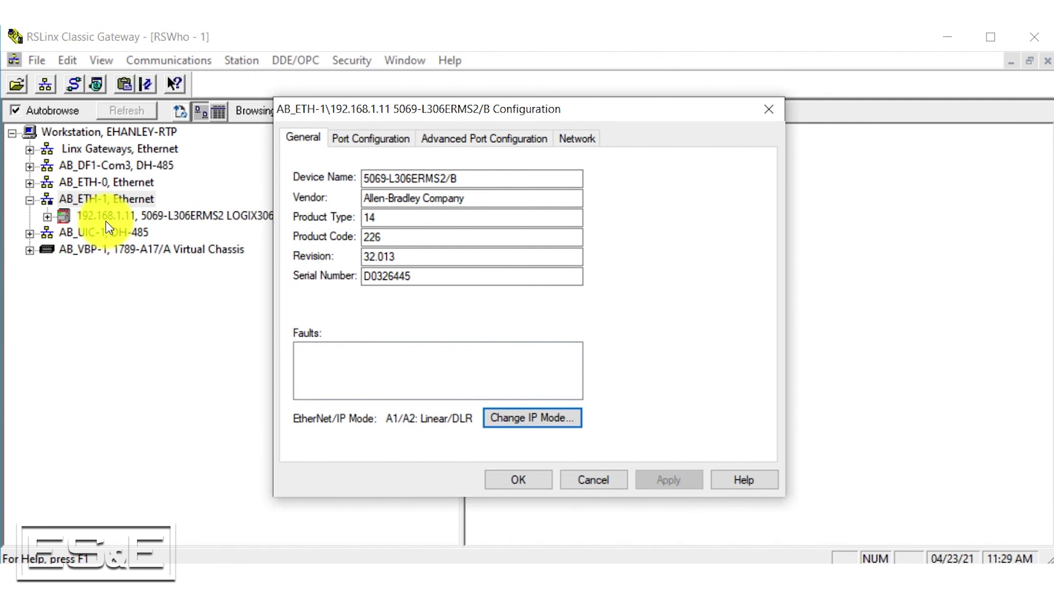
click(536, 482)
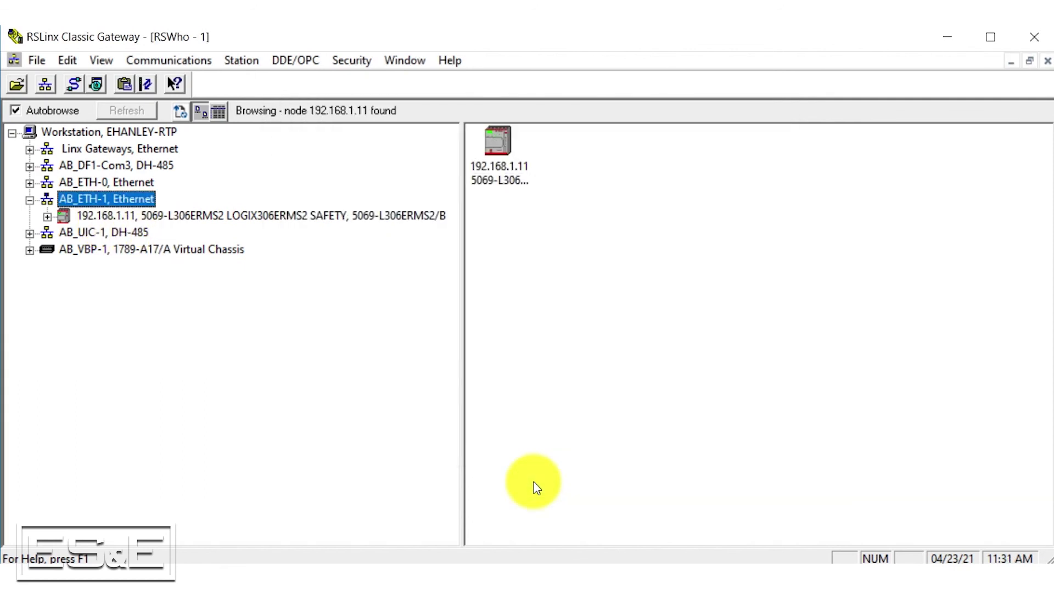